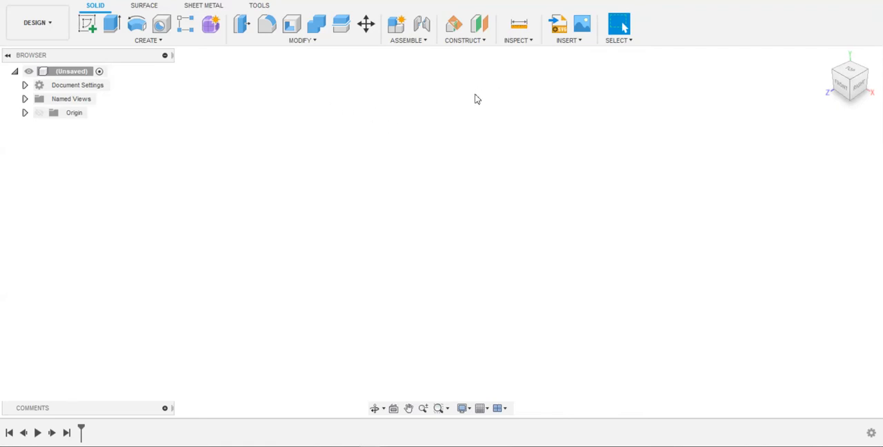
click(467, 41)
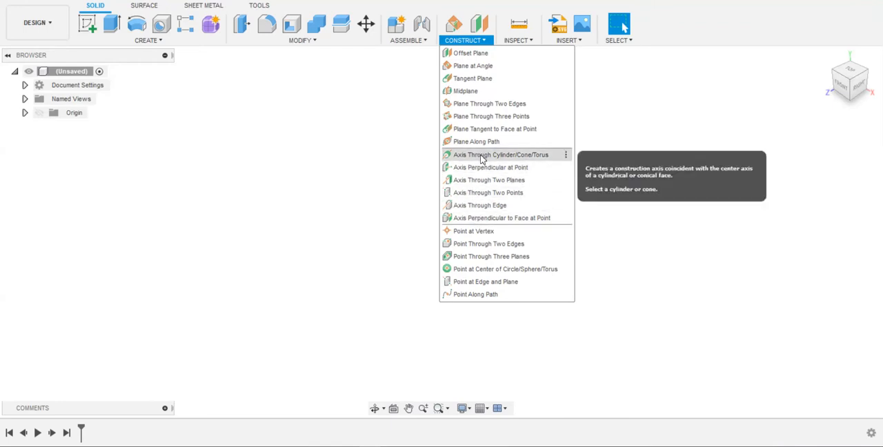
click(384, 150)
Sketch a rectangle about 60 mm wide and 50 mm high on the front plane, starting at the origin, and finish the sketch
click(87, 24)
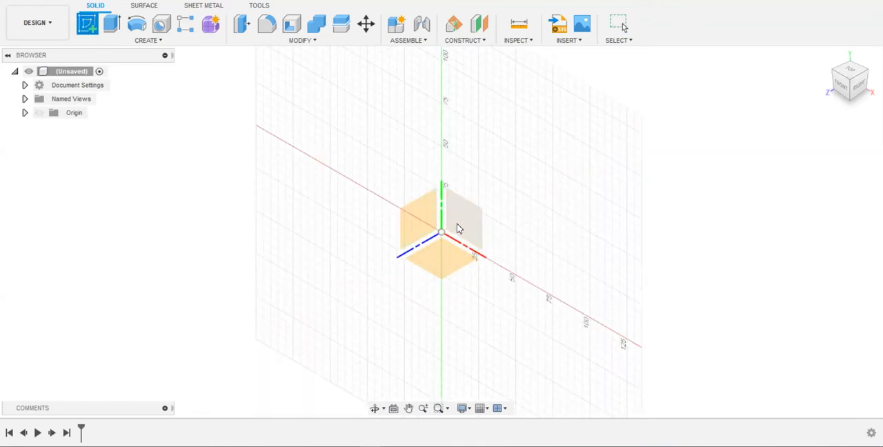
click(459, 228)
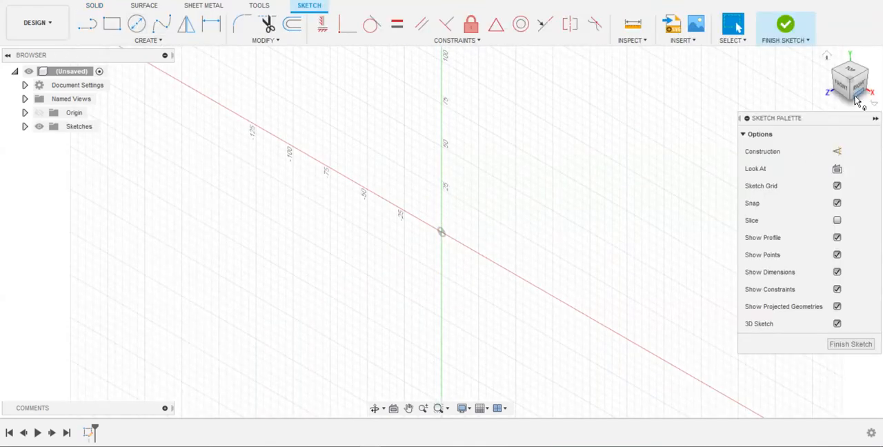
click(112, 26)
click(443, 233)
click(567, 127)
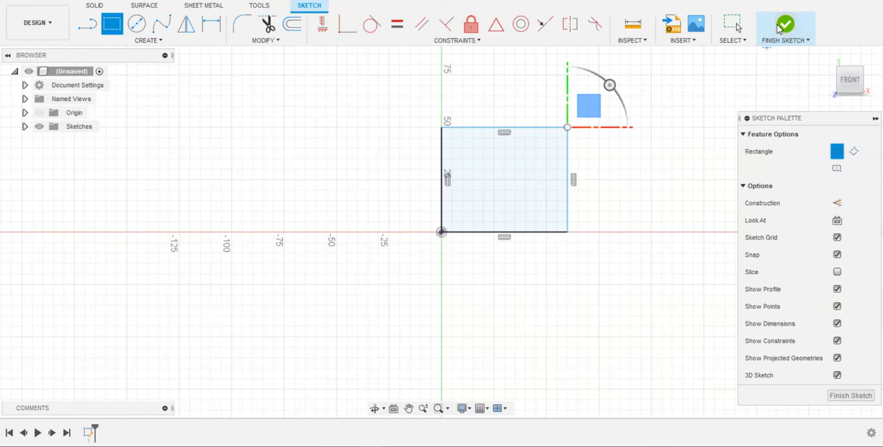
click(778, 28)
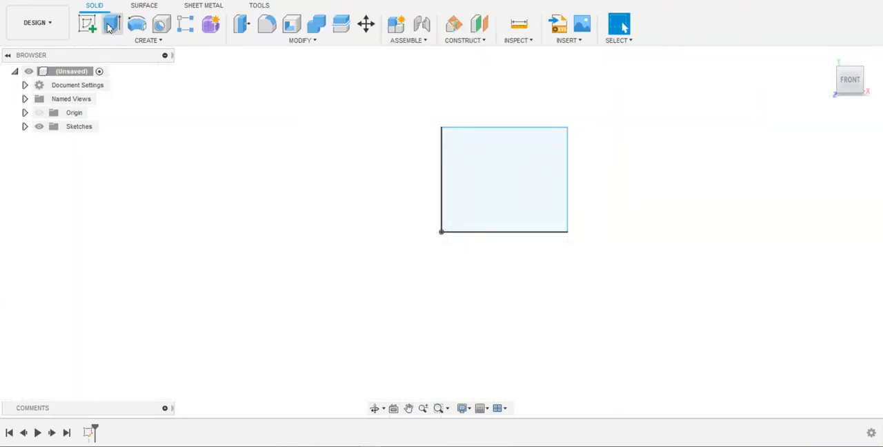
Extrude the rectangle profile about 57 mm to one side as a new body
click(509, 172)
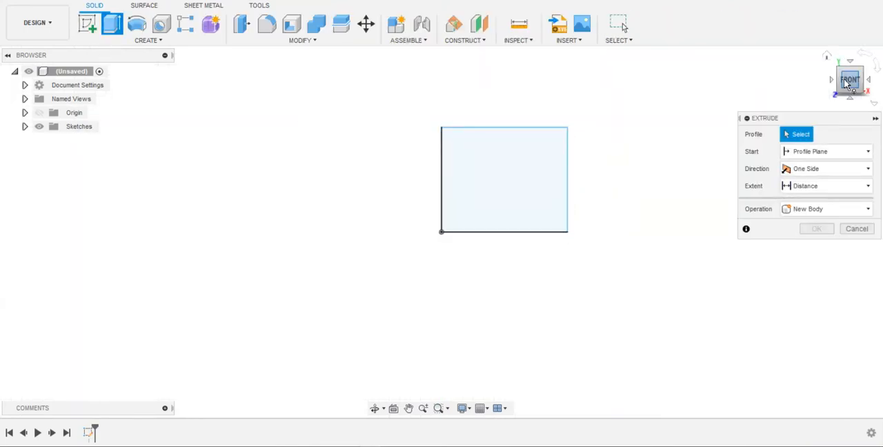
click(494, 175)
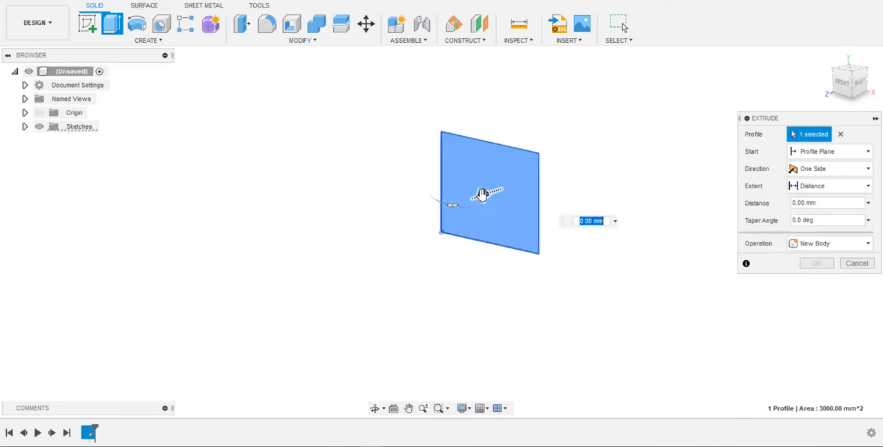
drag(433, 227, 405, 242)
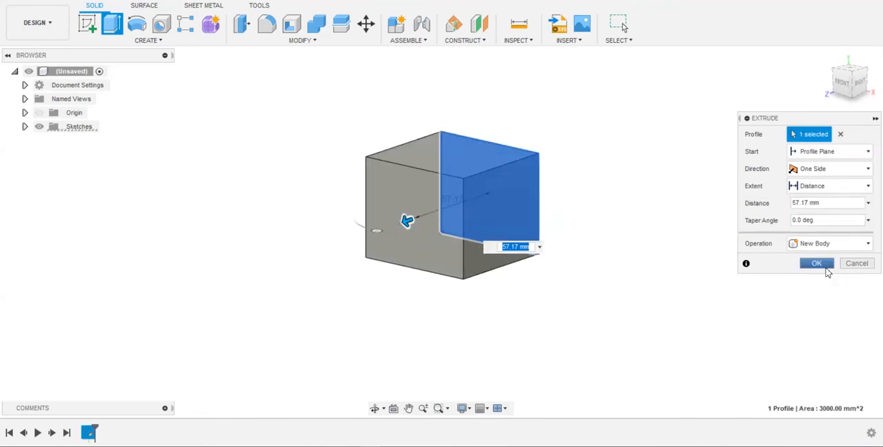
click(817, 264)
Inspect individual edges of the box, selecting the front vertical edge and edges around the top face
click(846, 76)
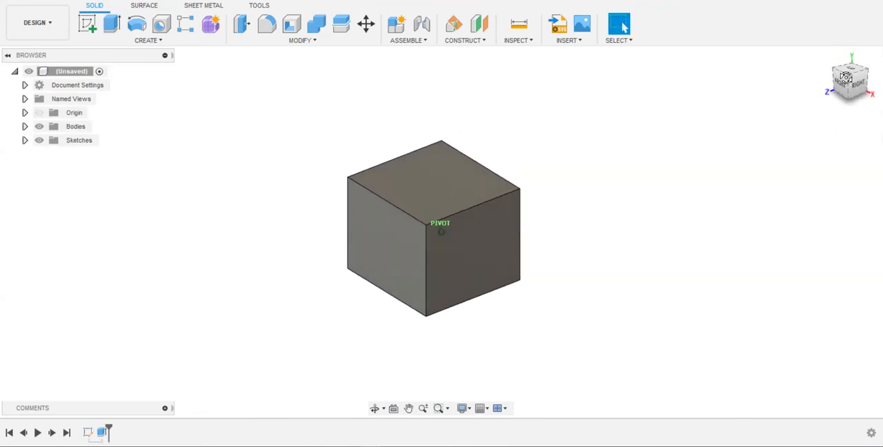
click(481, 183)
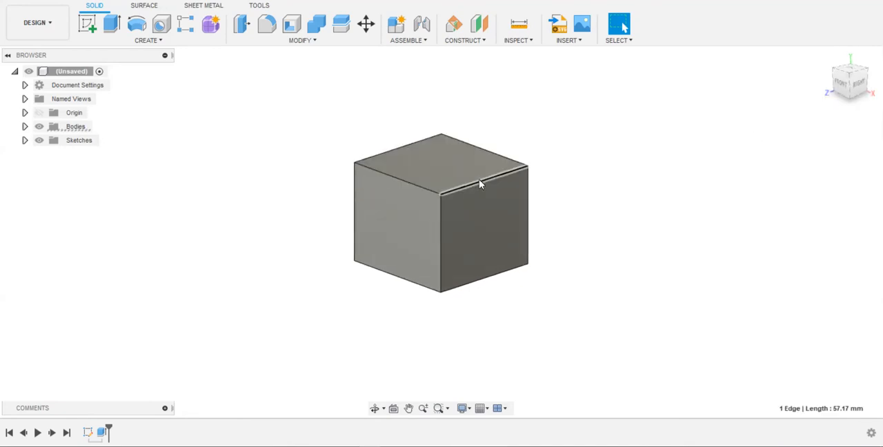
click(440, 235)
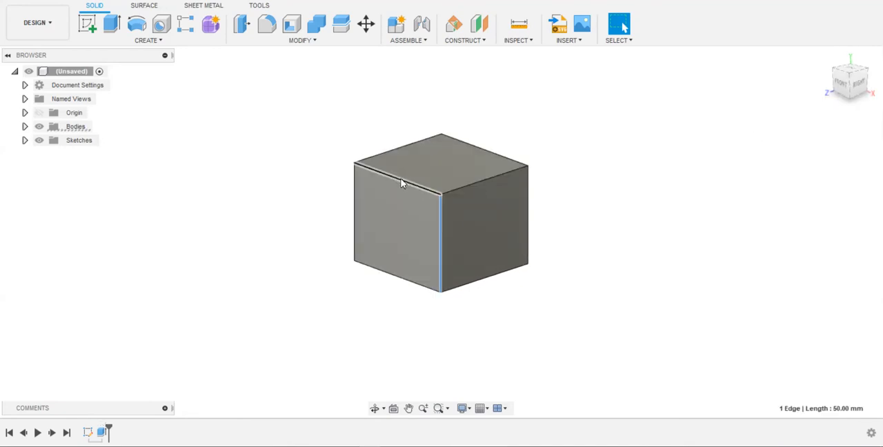
click(408, 146)
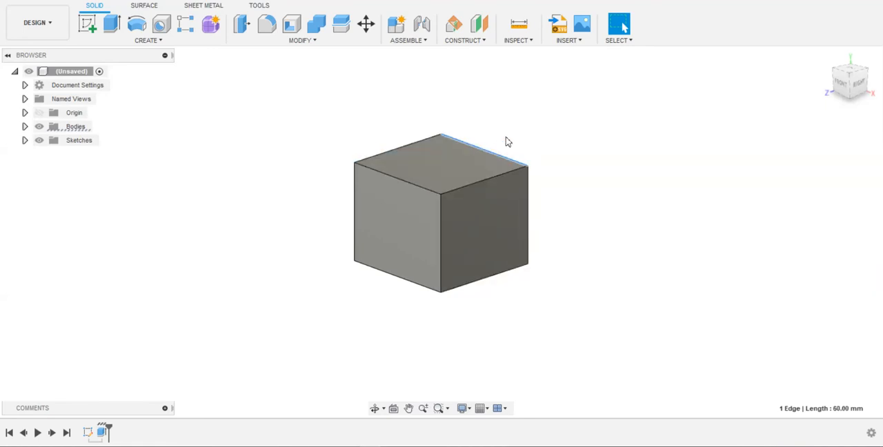
click(490, 181)
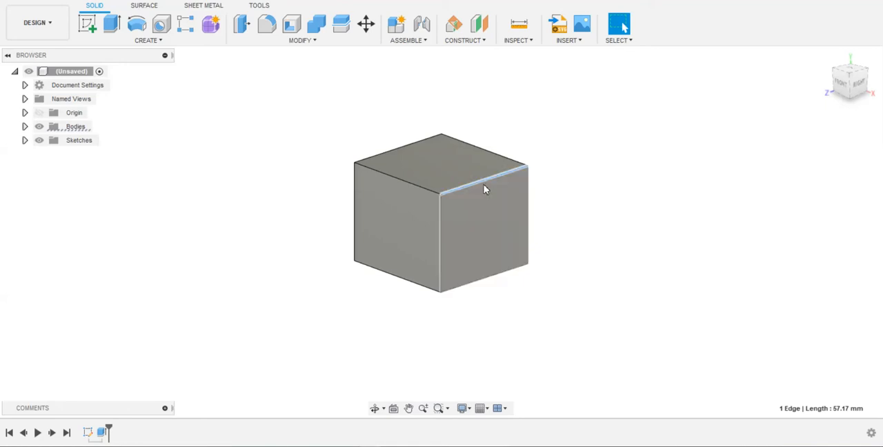
mouse_move(846, 86)
mouse_down()
mouse_move(857, 85)
mouse_move(850, 84)
mouse_up()
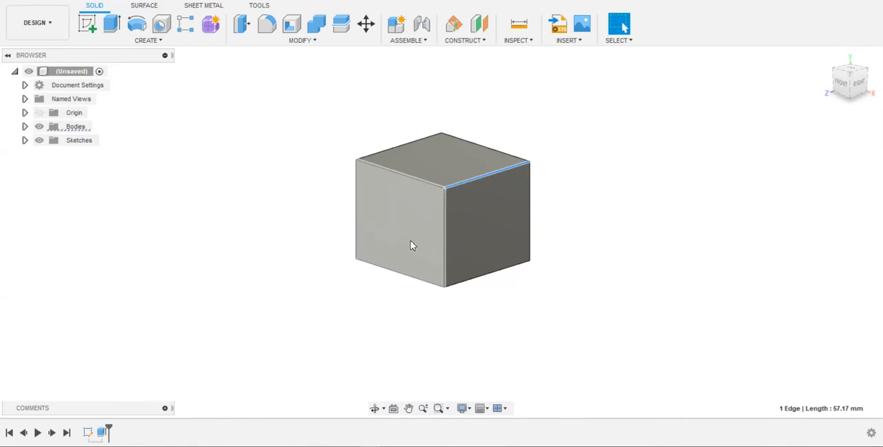
Create a construction axis perpendicular to the box's front face at a point near its middle, and select the axis
click(466, 41)
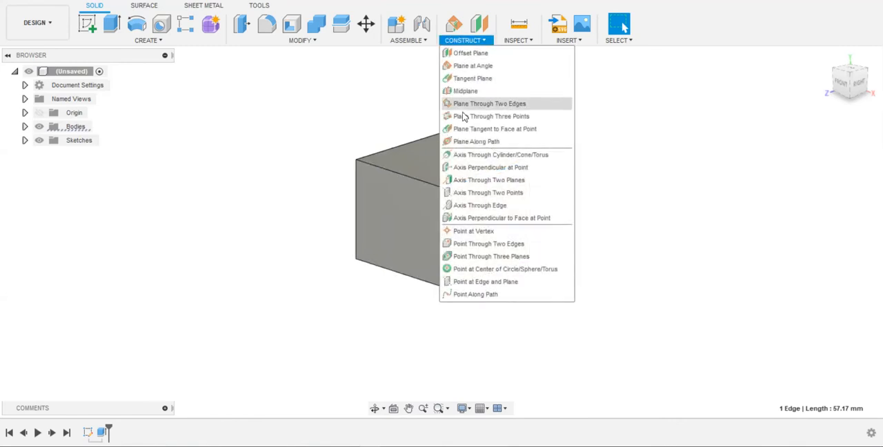
click(484, 173)
click(401, 218)
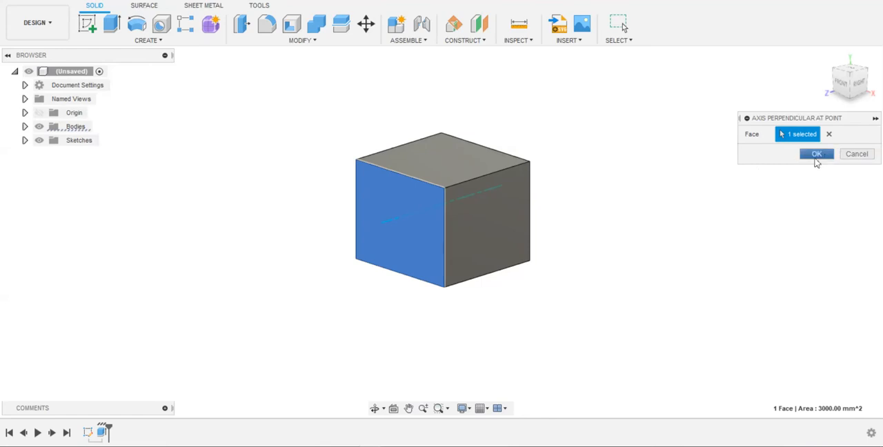
click(815, 155)
click(840, 84)
drag(853, 86, 830, 100)
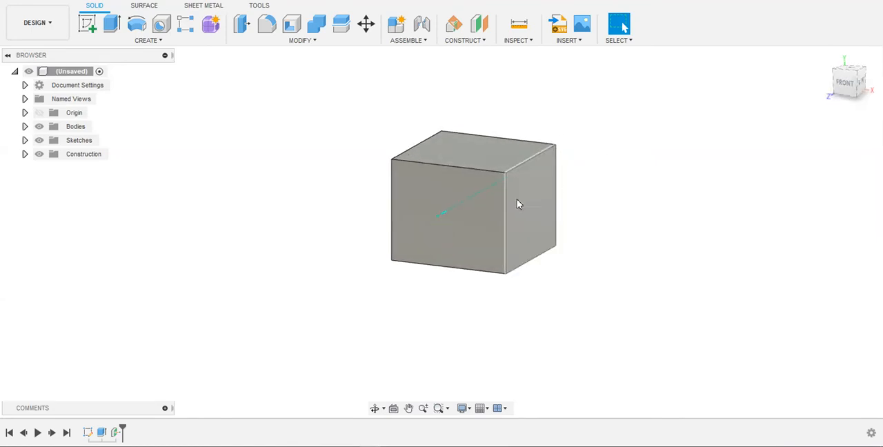
click(443, 216)
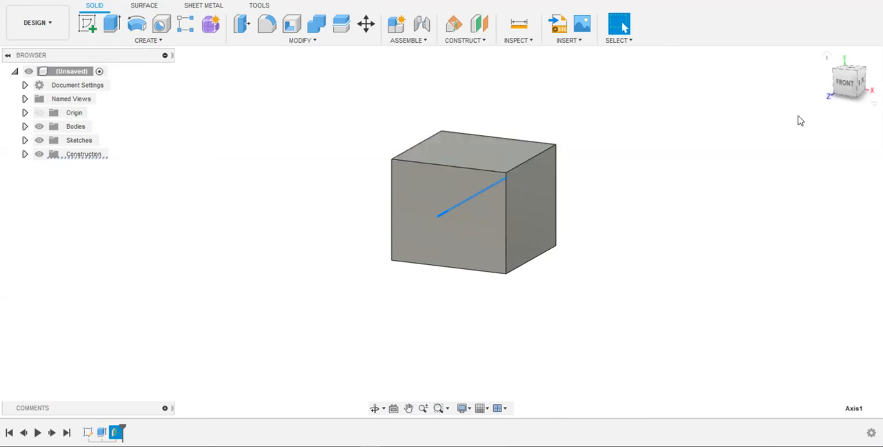
Start a new sketch on the top face of the box
click(845, 82)
mouse_move(857, 81)
mouse_down()
mouse_move(826, 91)
mouse_move(781, 133)
mouse_move(763, 124)
mouse_up()
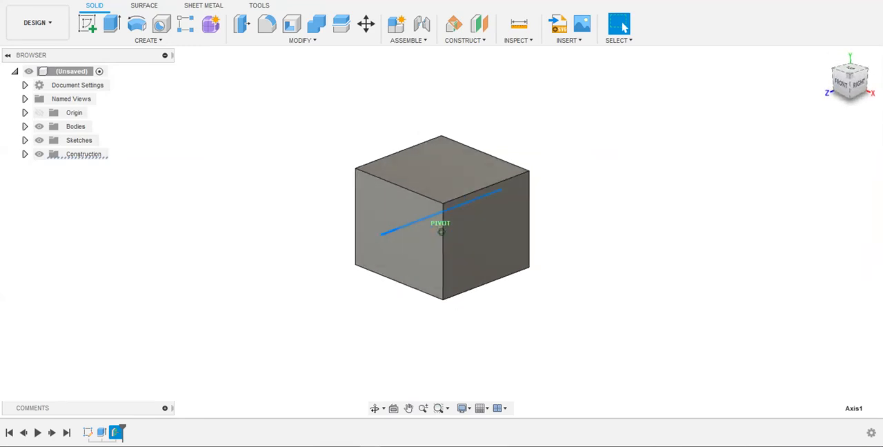
drag(861, 84, 862, 83)
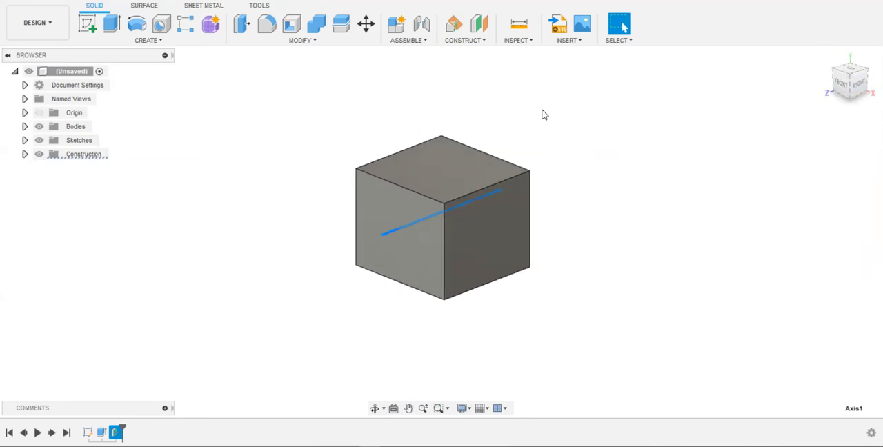
click(88, 25)
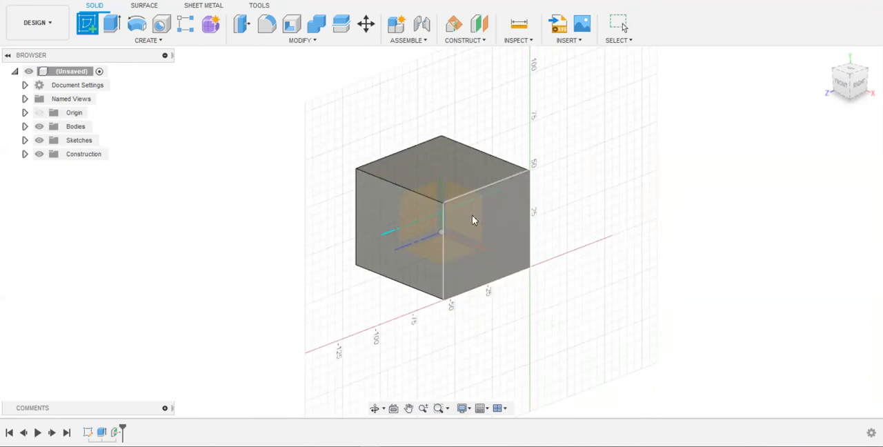
click(439, 181)
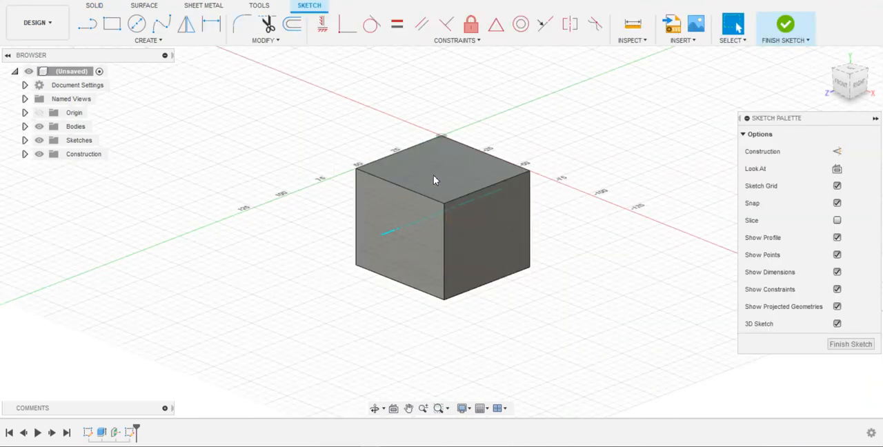
click(87, 25)
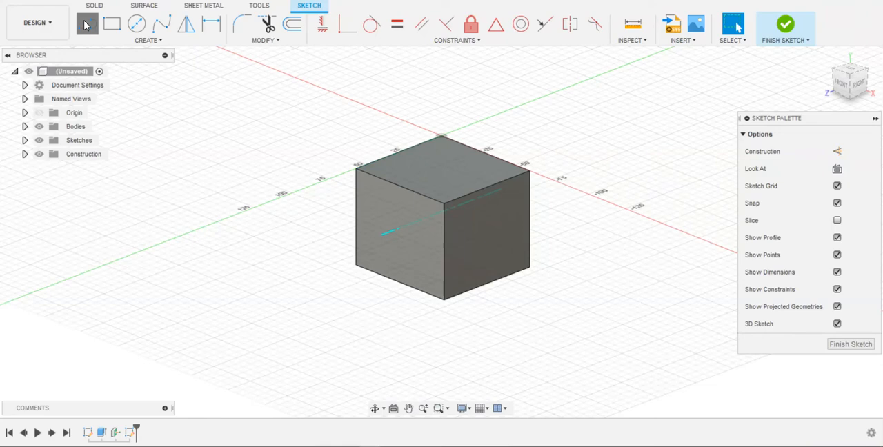
click(441, 135)
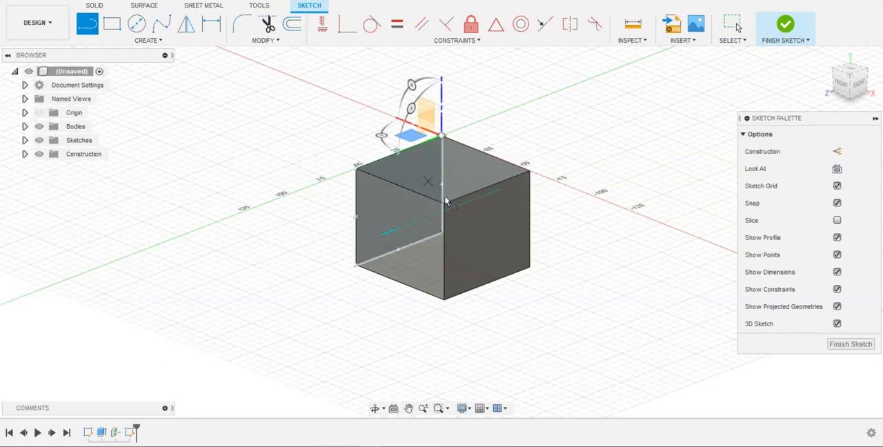
click(850, 72)
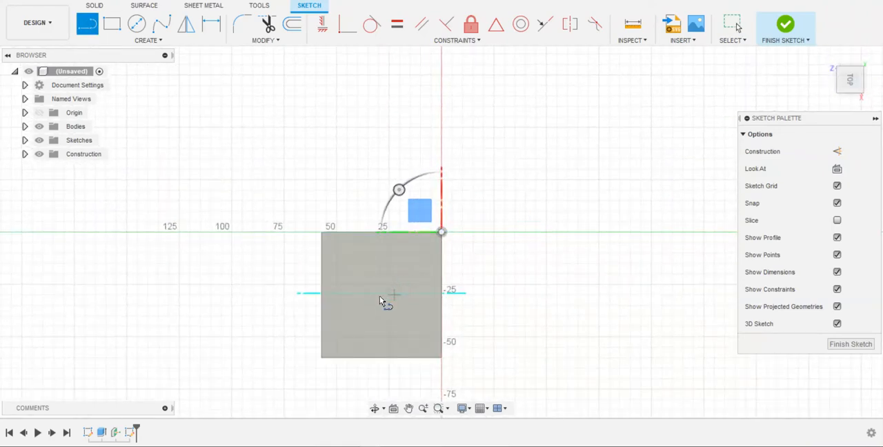
click(547, 296)
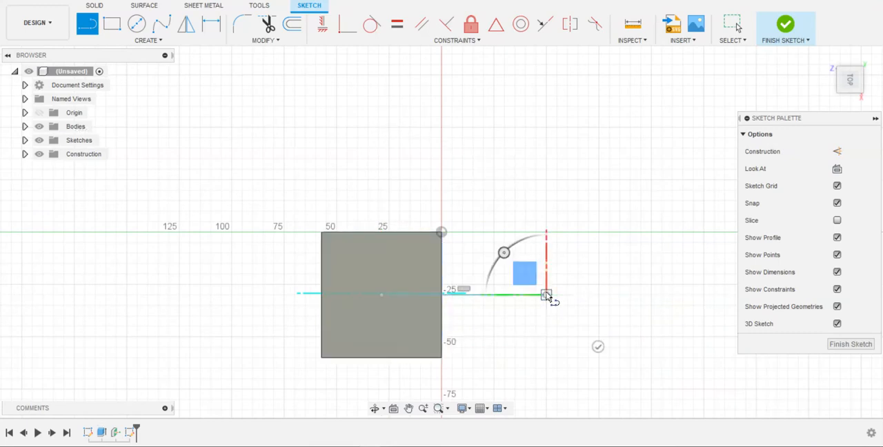
click(866, 72)
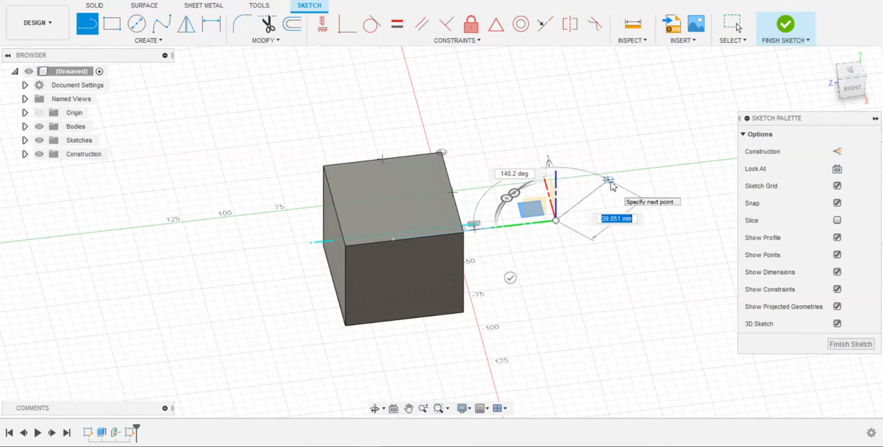
right_click(578, 192)
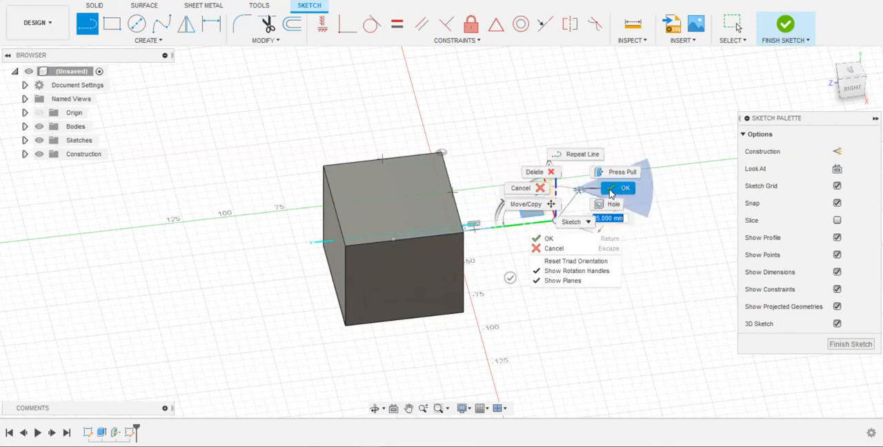
click(614, 191)
Sketch a line about 115 mm long across the box's top face, extending past two opposite sides, and finish the sketch
mouse_move(849, 87)
mouse_down()
mouse_move(850, 57)
mouse_move(806, 79)
mouse_move(793, 60)
mouse_move(780, 62)
mouse_move(779, 49)
mouse_move(824, 78)
mouse_up()
mouse_move(512, 183)
shift+middle_down()
mouse_move(531, 193)
mouse_move(491, 198)
shift+middle_up()
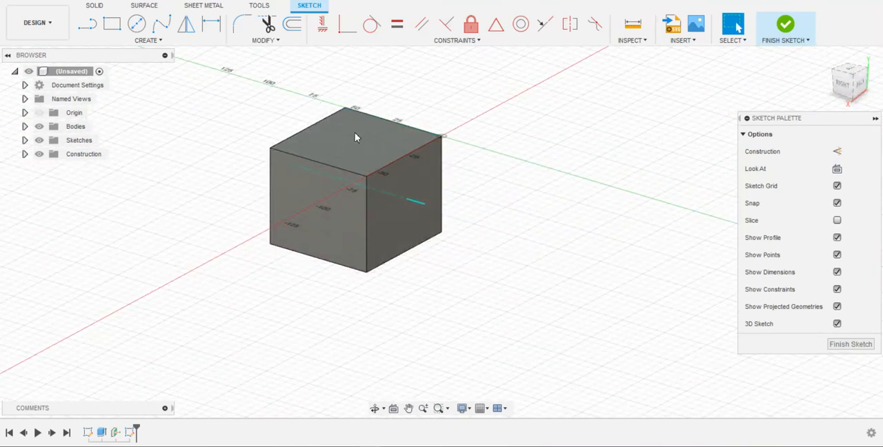
click(376, 146)
click(87, 28)
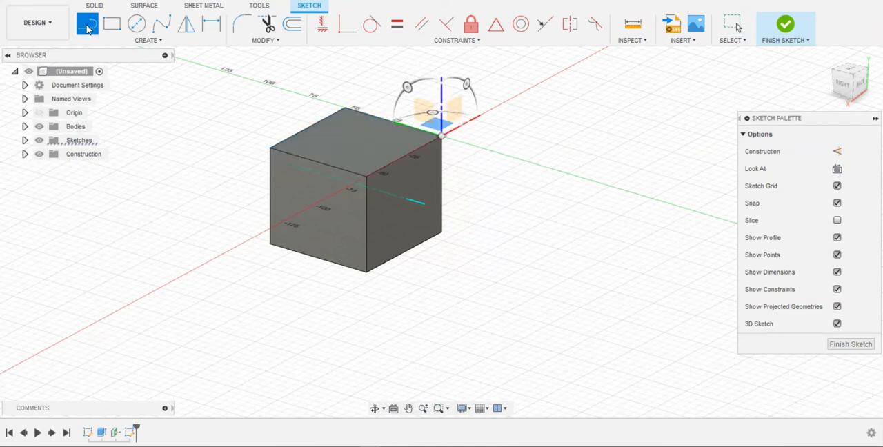
click(296, 124)
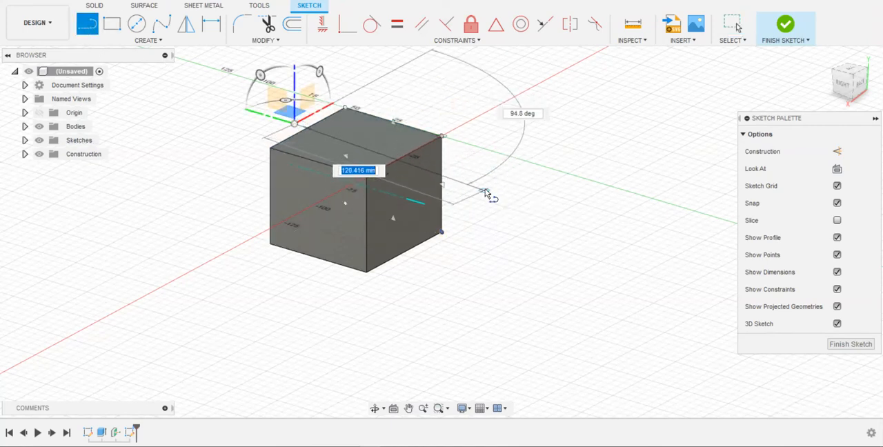
click(488, 184)
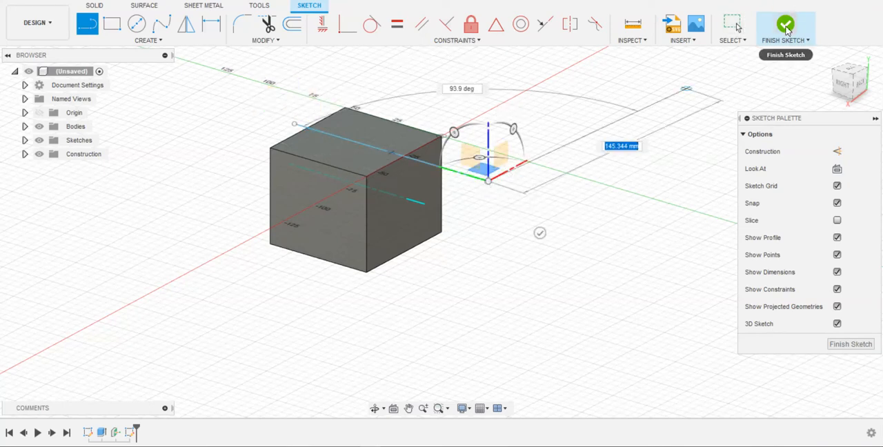
click(786, 27)
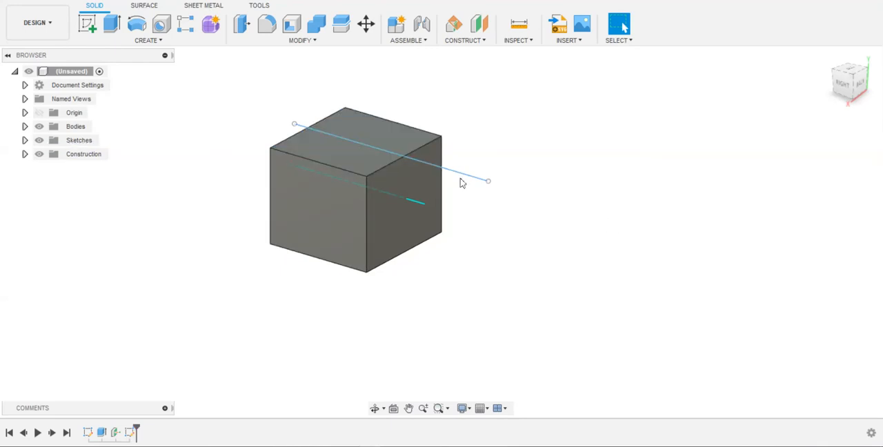
Select the sketched line across the box's top face and reopen its sketch for editing
click(419, 164)
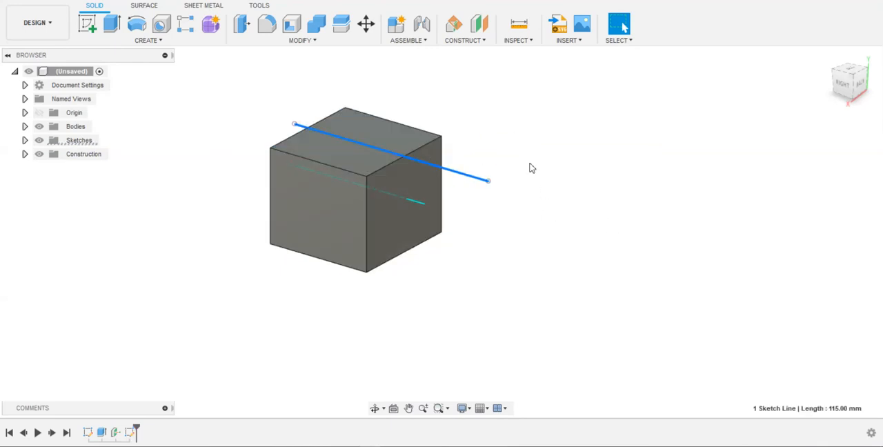
click(131, 433)
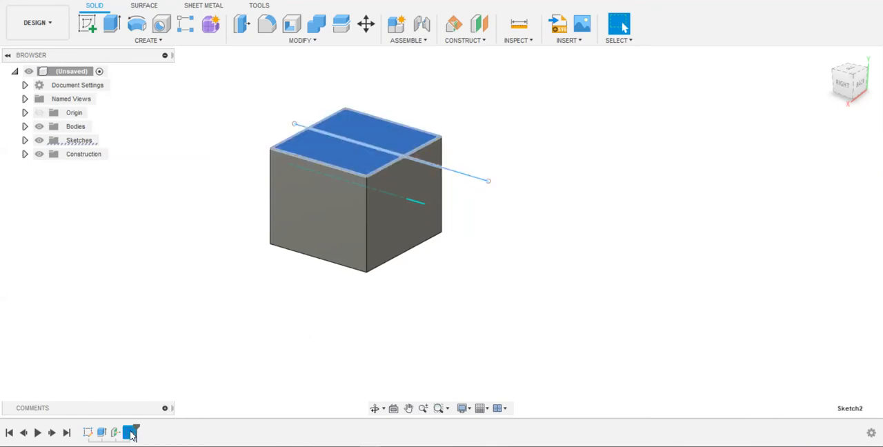
right_click(131, 432)
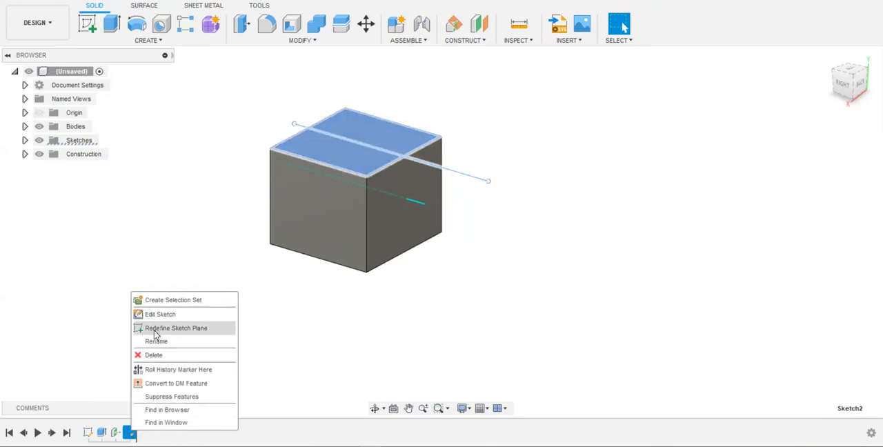
click(160, 314)
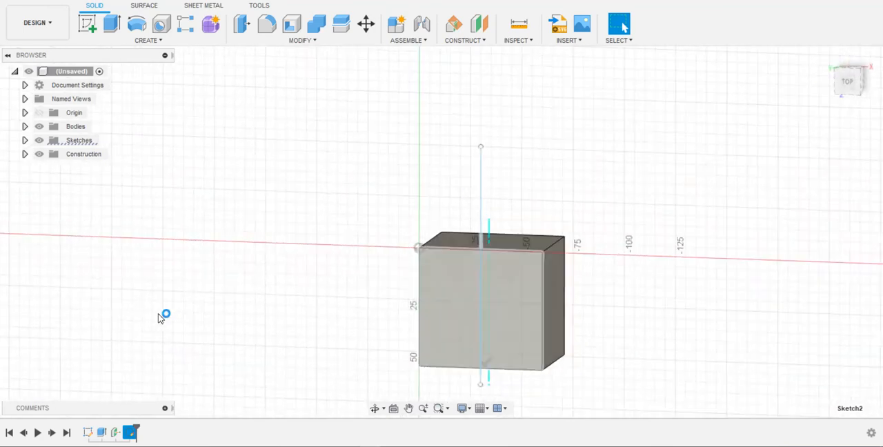
Start a Move/Copy of the sketched line and set its pivot at the endpoint just beyond the box's front edge
click(847, 94)
click(522, 138)
right_click(507, 145)
click(495, 151)
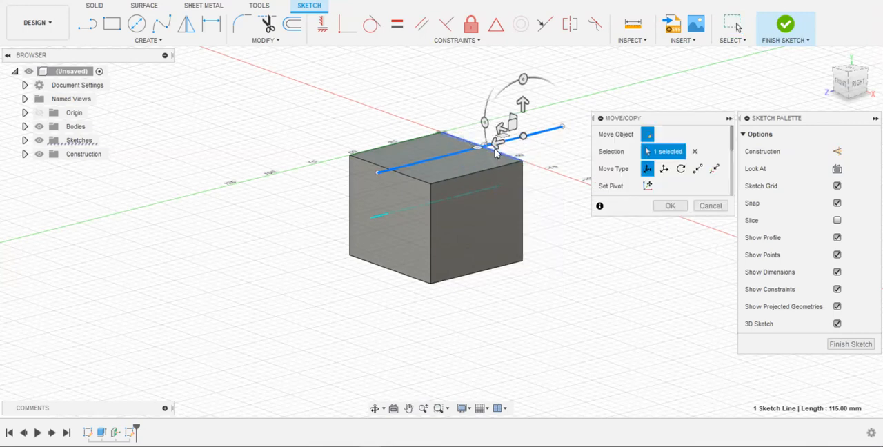
click(842, 84)
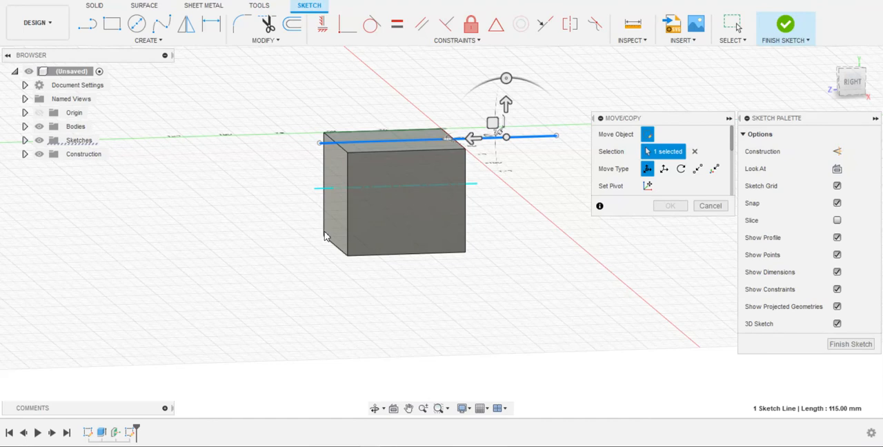
click(647, 185)
drag(506, 142, 338, 160)
click(333, 162)
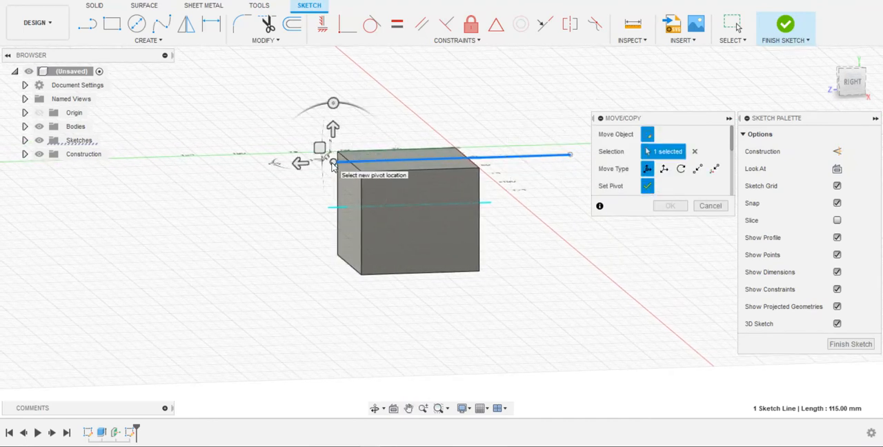
click(647, 187)
Rotate the line by -90 degrees about the pivot so it stands upright, and finish the sketch
mouse_move(333, 103)
mouse_down()
mouse_move(287, 126)
mouse_move(262, 164)
mouse_up()
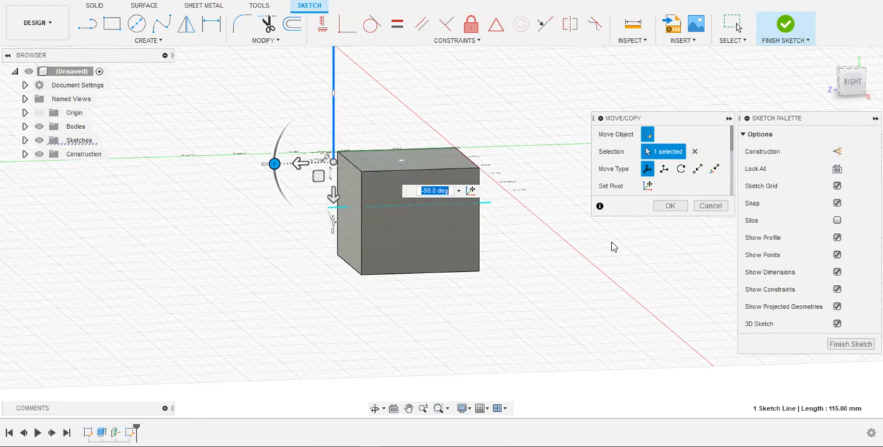
click(670, 206)
scroll(457, 182, down, 5)
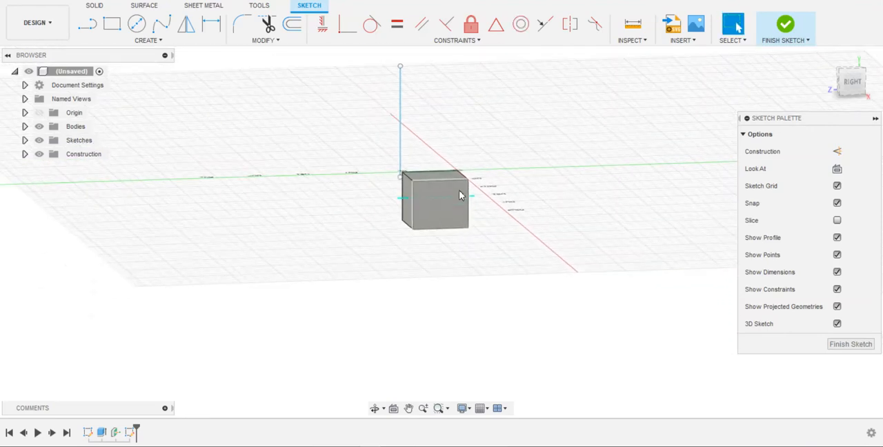
click(853, 80)
click(789, 19)
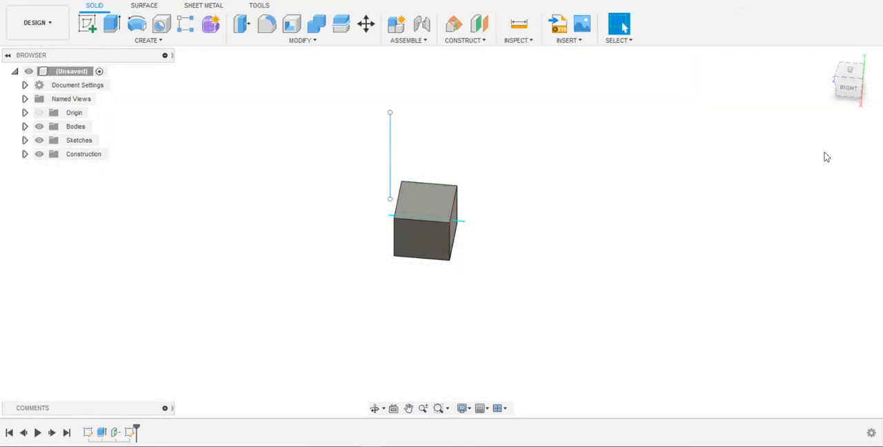
Examine the upright sketch line and the construction axis relative to the box from its front and right sides
mouse_move(858, 89)
mouse_down()
mouse_move(870, 72)
mouse_move(860, 76)
mouse_move(877, 76)
mouse_up()
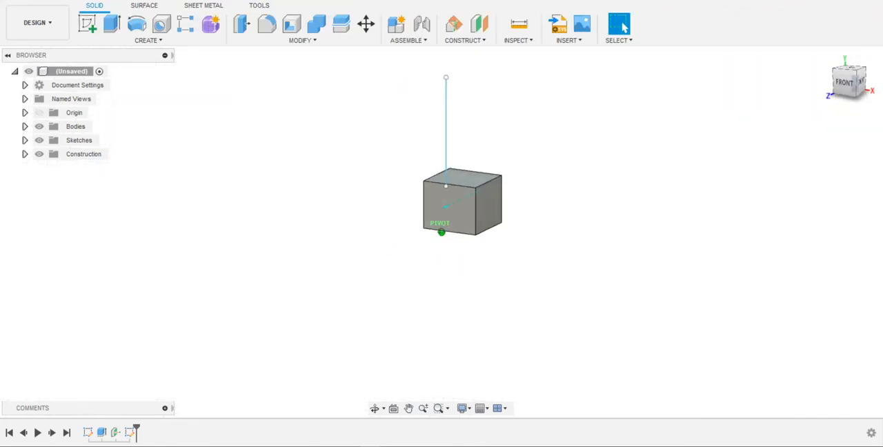
middle_drag(578, 138, 501, 202)
scroll(397, 191, up, 3)
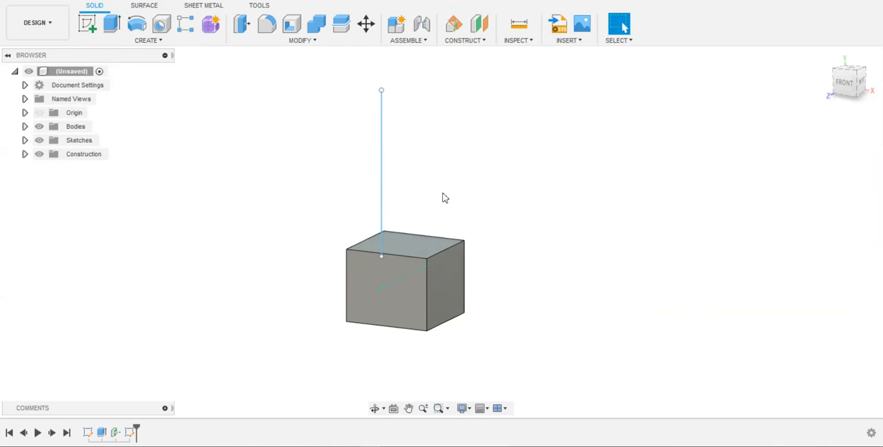
drag(848, 82, 813, 87)
middle_drag(514, 150, 532, 164)
mouse_move(847, 86)
mouse_down()
mouse_move(834, 82)
mouse_move(869, 82)
mouse_move(853, 86)
mouse_up()
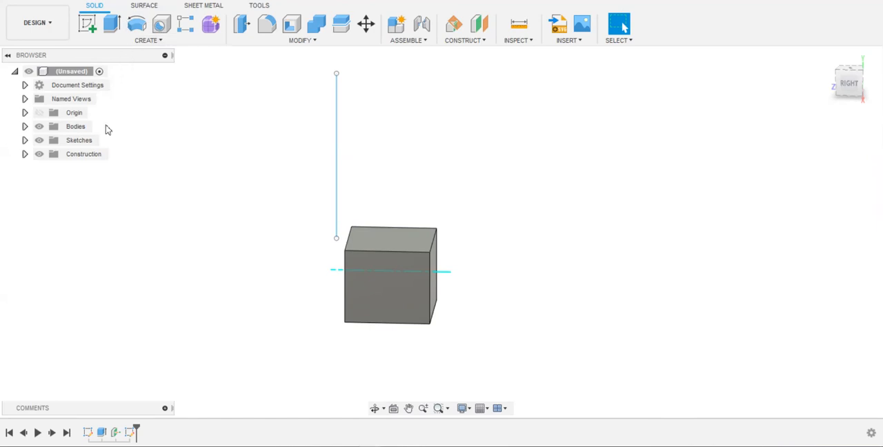